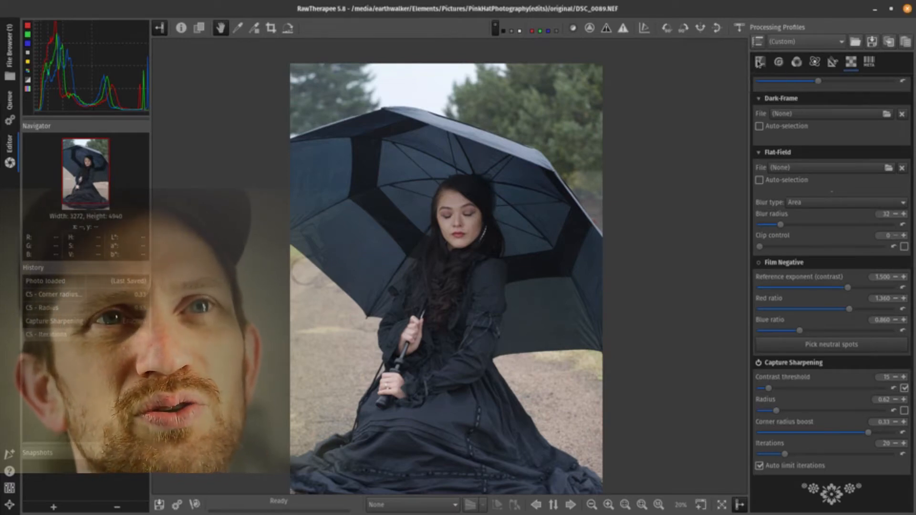
# - Enable the Shadows/Highlights adjustment with Highlights at 3 and Shadows at 32
pyautogui.click(758, 63)
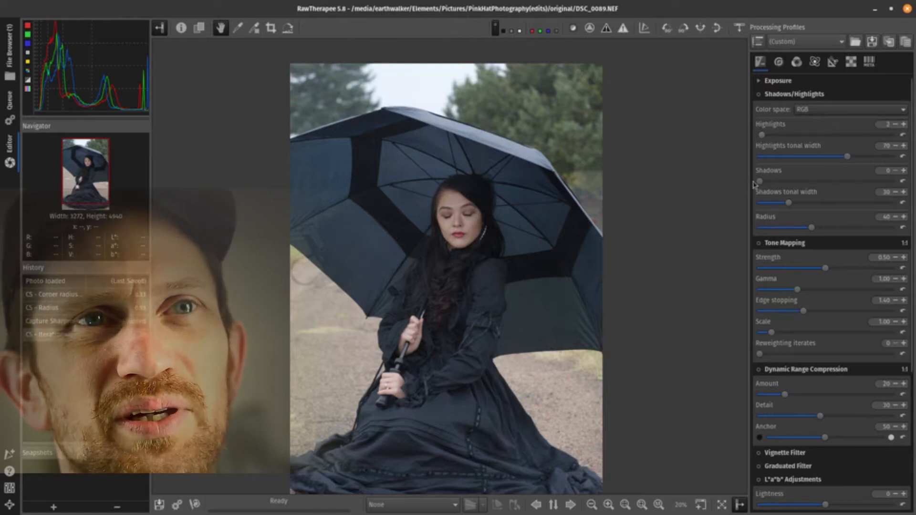
pyautogui.moveTo(764, 135); pyautogui.dragTo(765, 135)
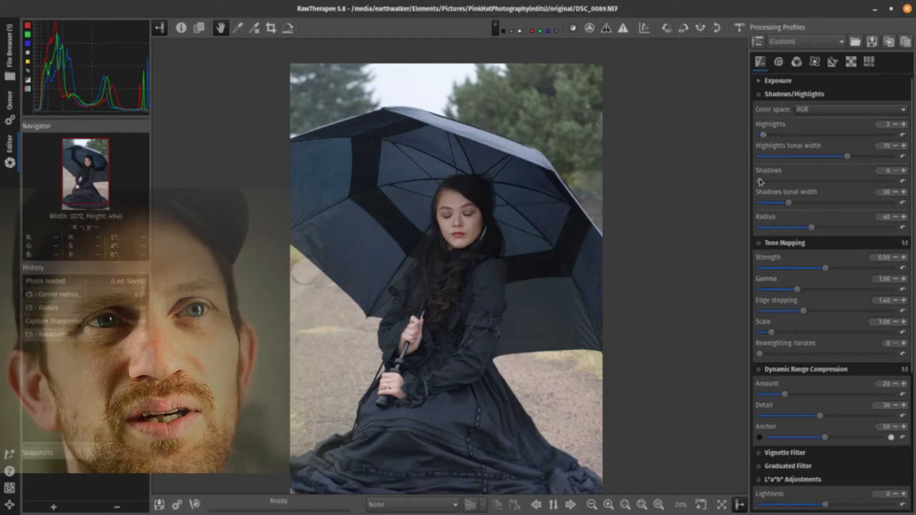
pyautogui.moveTo(785, 183)
pyautogui.mouseDown()
pyautogui.moveTo(836, 191)
pyautogui.moveTo(790, 188)
pyautogui.mouseUp()
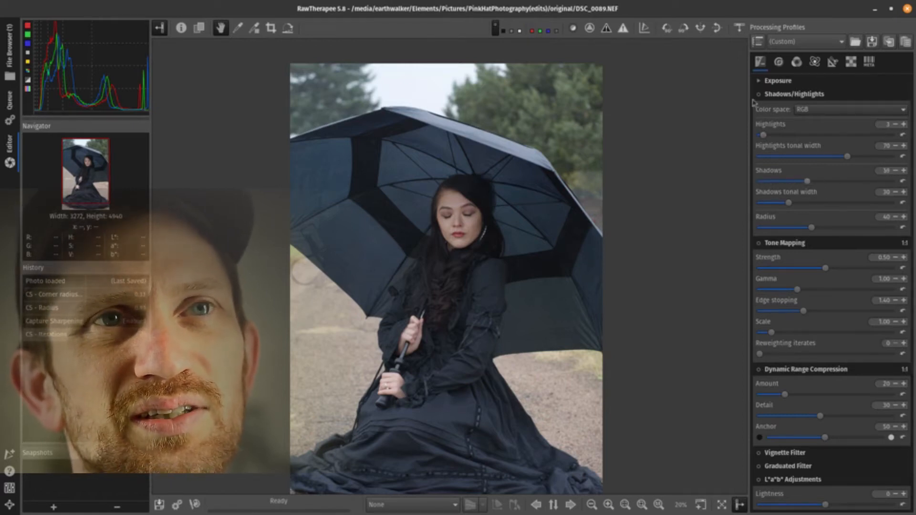
pyautogui.click(758, 95)
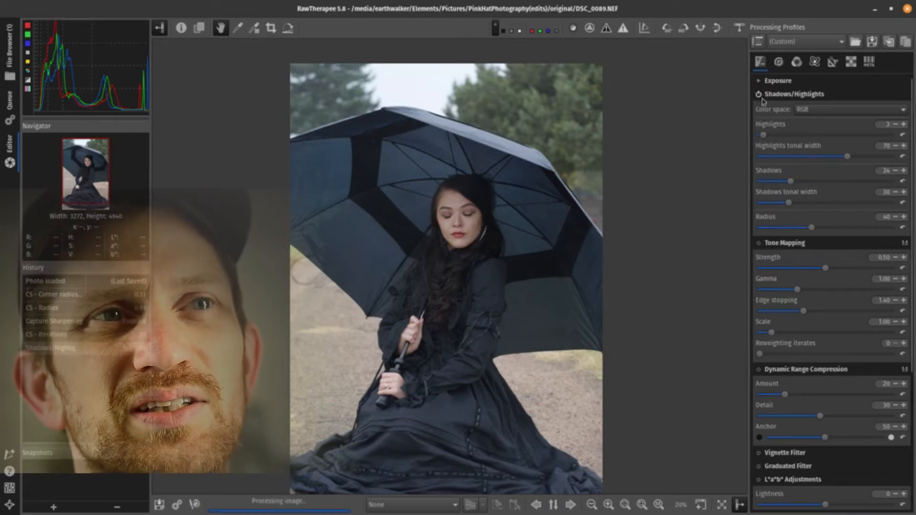
pyautogui.moveTo(794, 184); pyautogui.dragTo(803, 184)
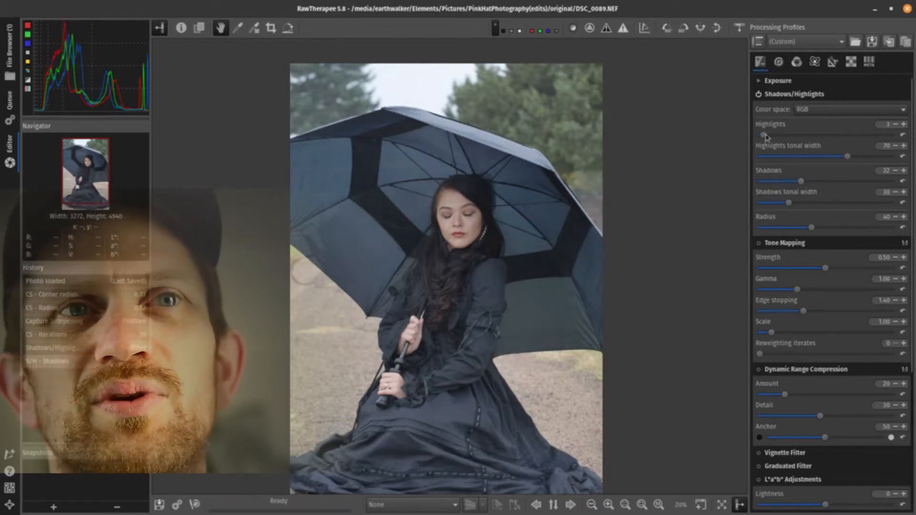
# - In the Exposure settings, set Contrast to 9 and raise Saturation slightly
pyautogui.click(758, 82)
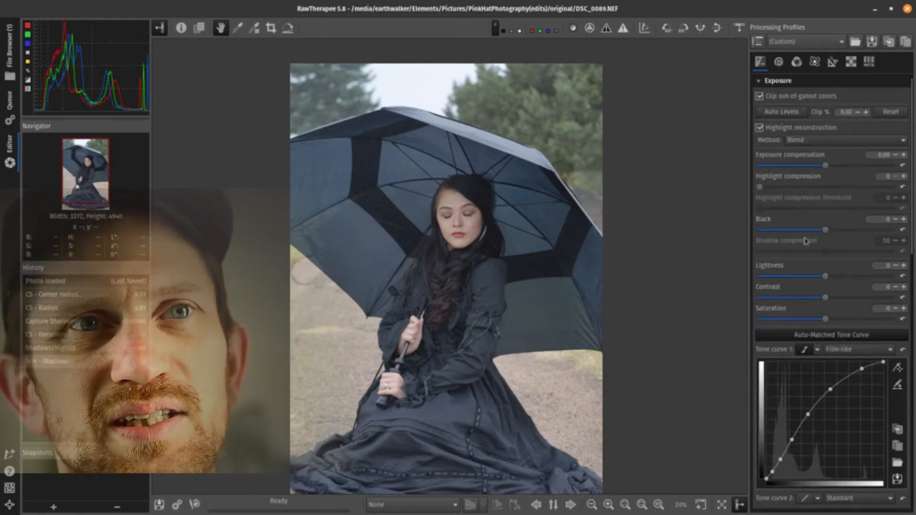
pyautogui.moveTo(827, 296); pyautogui.dragTo(835, 298)
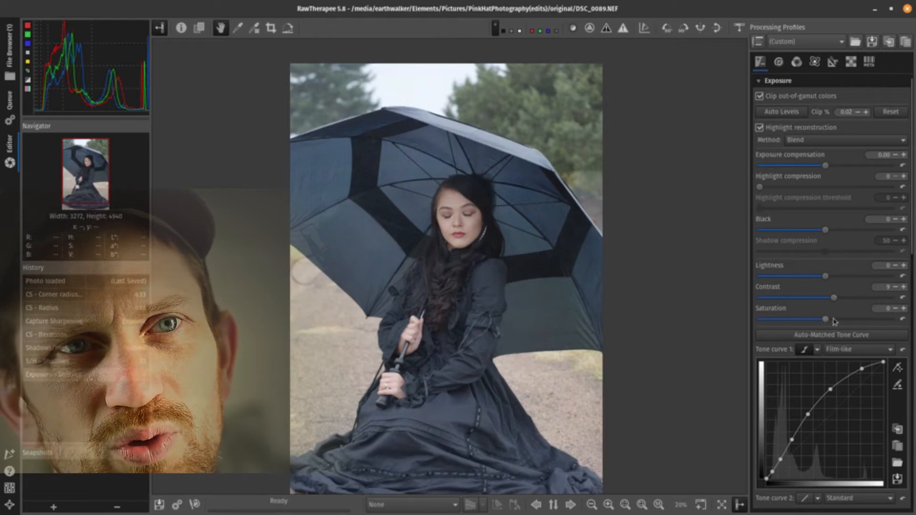
pyautogui.moveTo(831, 320); pyautogui.dragTo(829, 319)
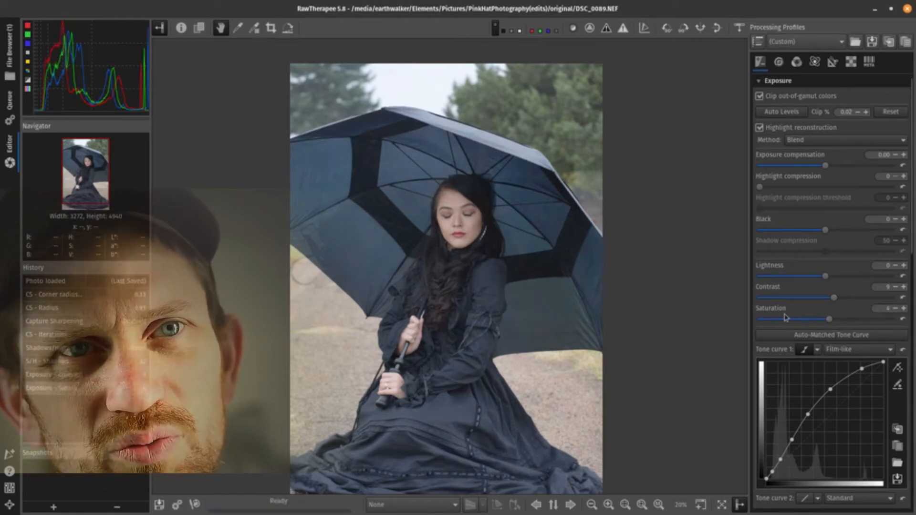
# - Enable Unsharp Mask sharpening for the portrait with an Amount of 317 and a Radius of 0.75
pyautogui.scroll(-10, 773, 343)
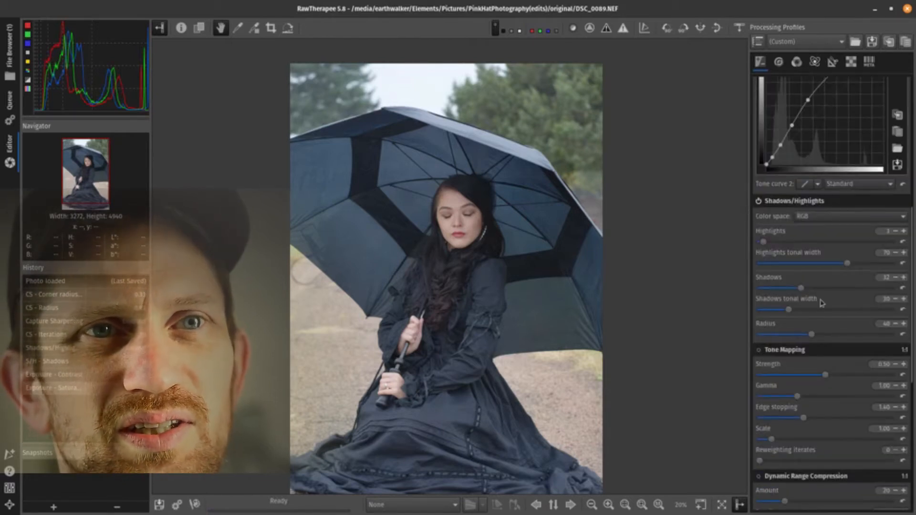
pyautogui.scroll(-4, 823, 319)
pyautogui.scroll(-4, 823, 319)
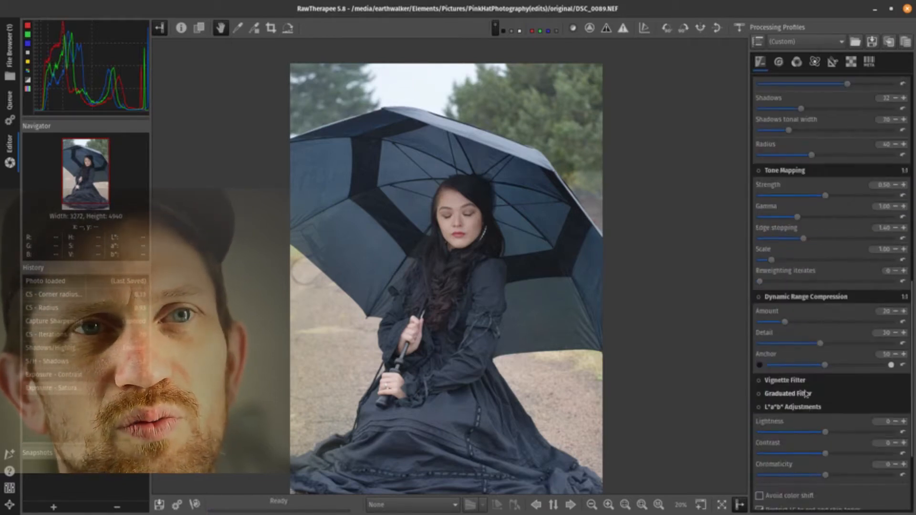
pyautogui.scroll(-2, 776, 366)
pyautogui.scroll(-2, 777, 367)
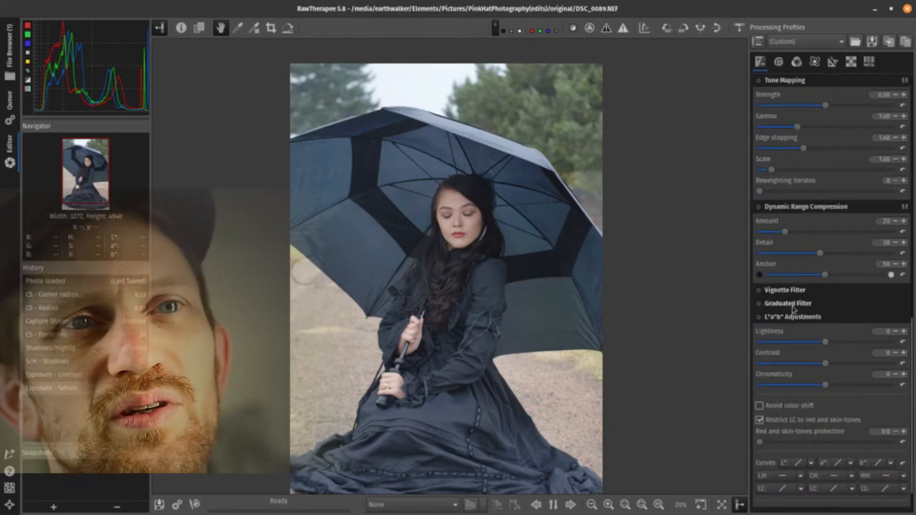
pyautogui.click(780, 63)
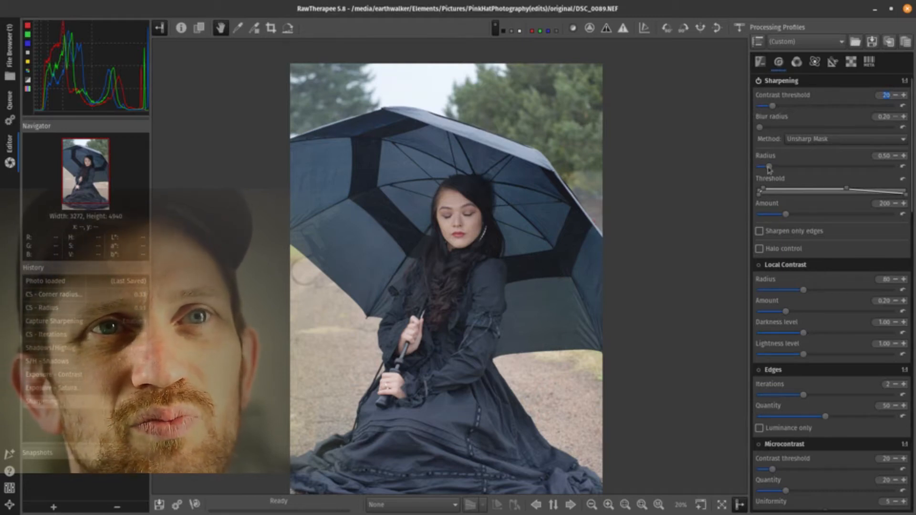
pyautogui.moveTo(790, 220); pyautogui.dragTo(800, 224)
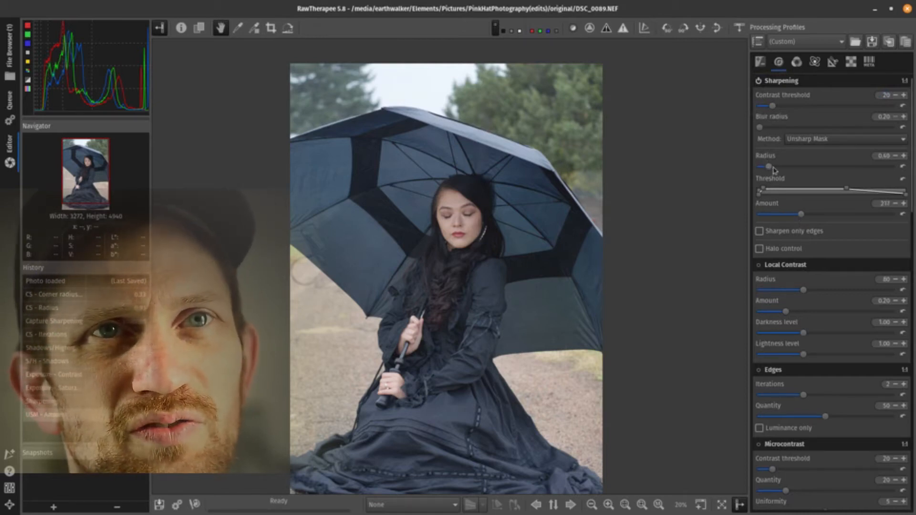
pyautogui.moveTo(776, 167); pyautogui.dragTo(779, 167)
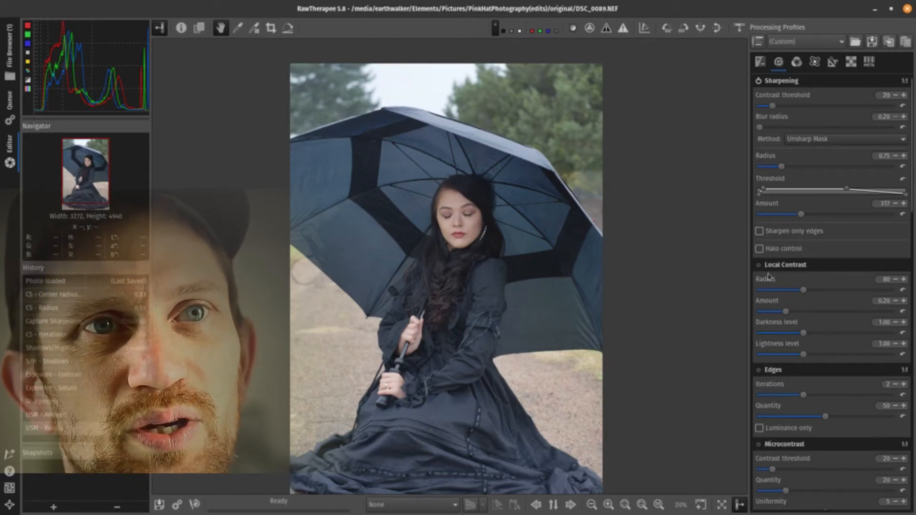
# - Enable Local Contrast and compare the woman's face at 200% zoom with it off and on
pyautogui.click(758, 265)
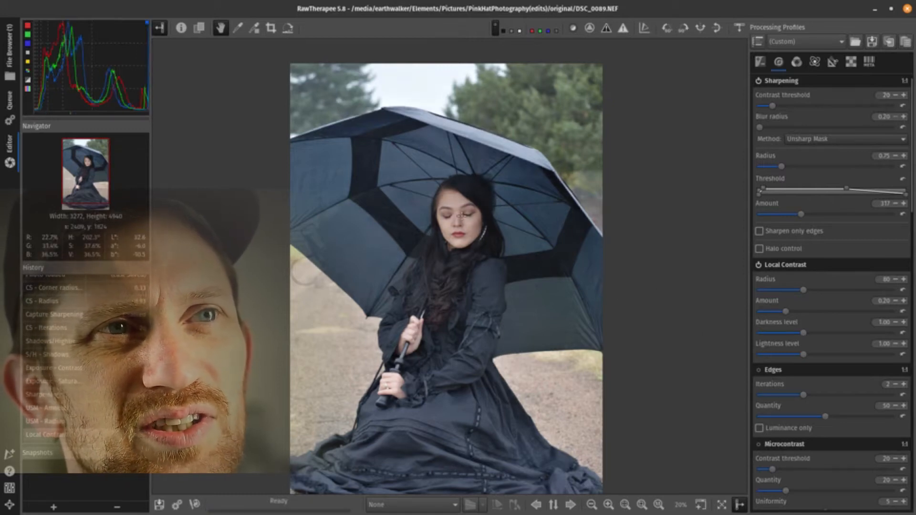
pyautogui.scroll(5, 467, 220)
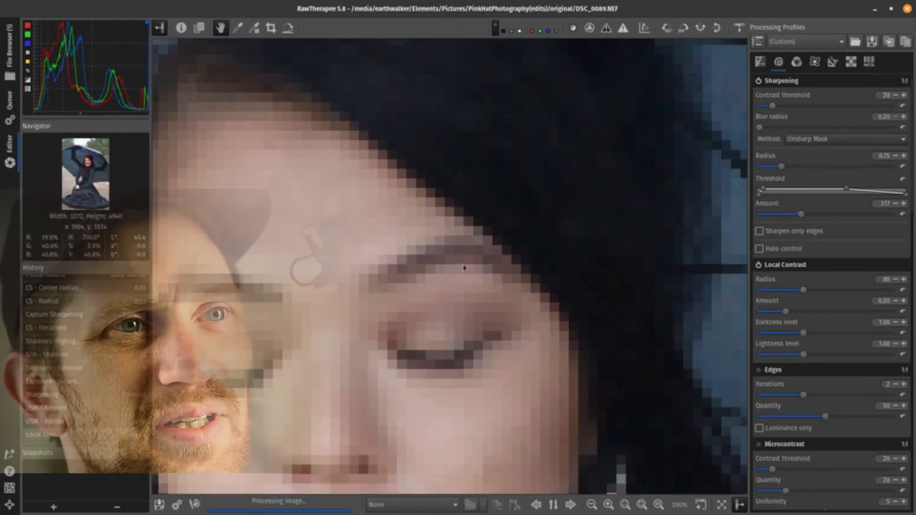
pyautogui.click(759, 265)
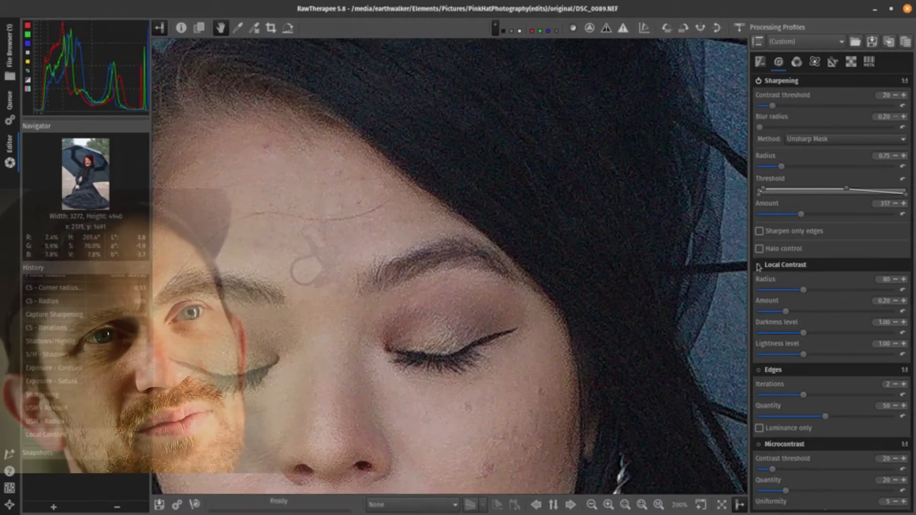
pyautogui.click(758, 265)
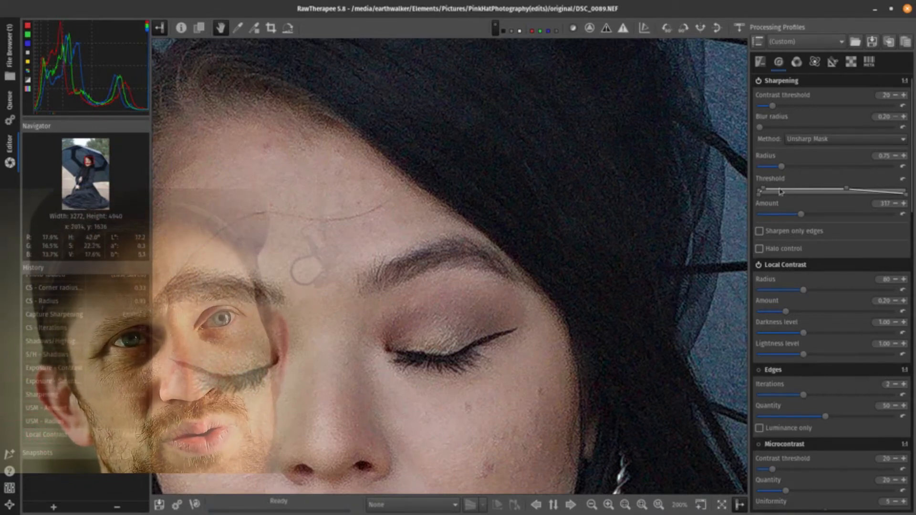
# - Restrict sharpening to edges only and check the woman's face at 100% zoom with Local Contrast active
pyautogui.click(759, 231)
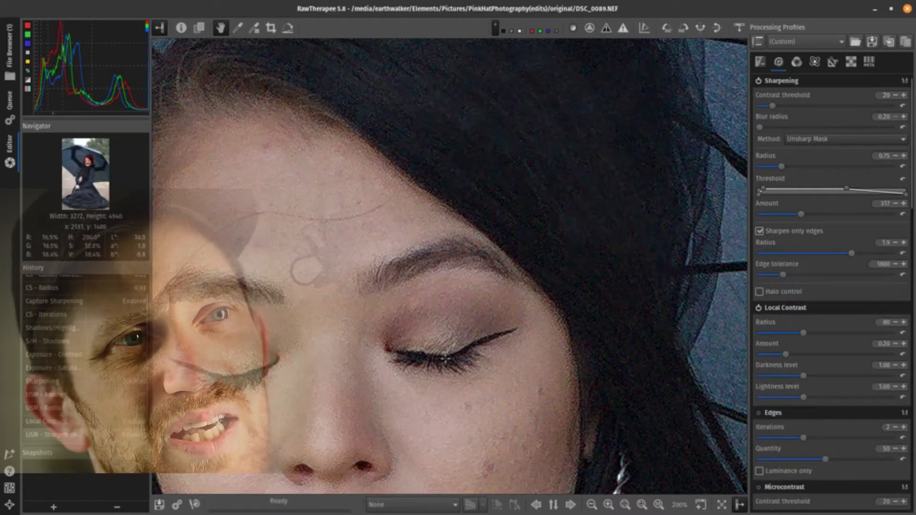
pyautogui.click(759, 309)
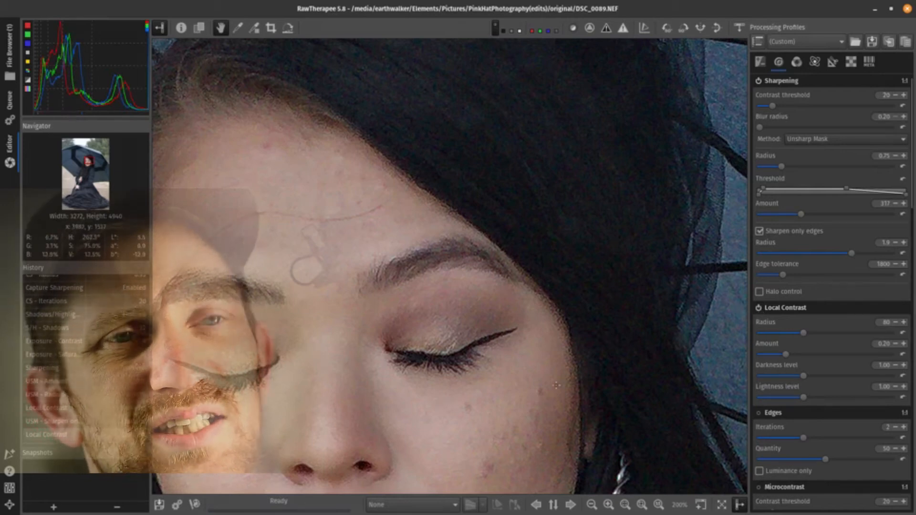
pyautogui.scroll(-2, 423, 384)
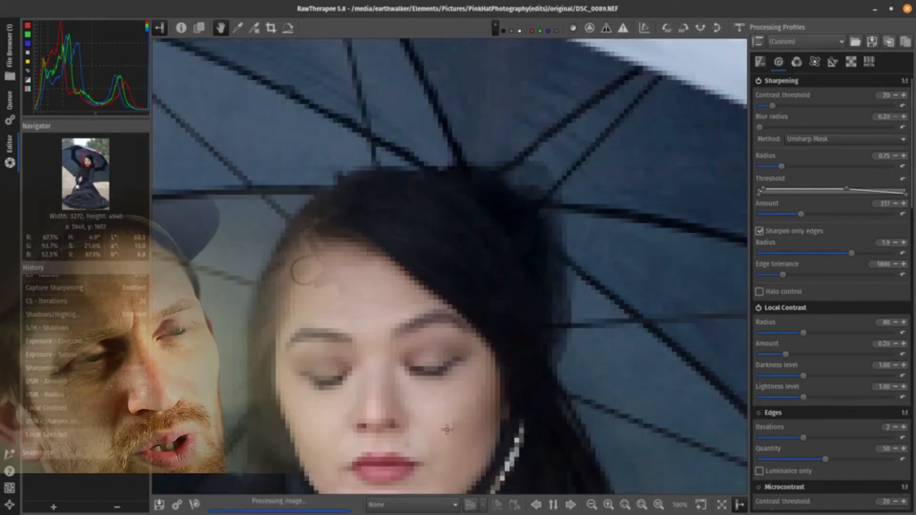
pyautogui.moveTo(479, 400); pyautogui.dragTo(486, 355)
pyautogui.moveTo(487, 288); pyautogui.dragTo(497, 348)
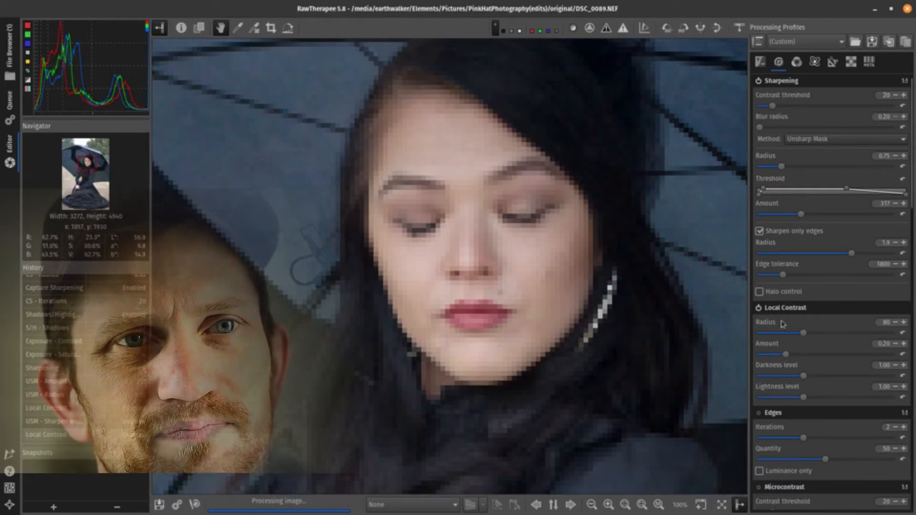
# - Enable Noise Reduction with Luminance at 40.15 and Detail recovery at 29.73
pyautogui.scroll(-2, 796, 419)
pyautogui.scroll(-6, 796, 419)
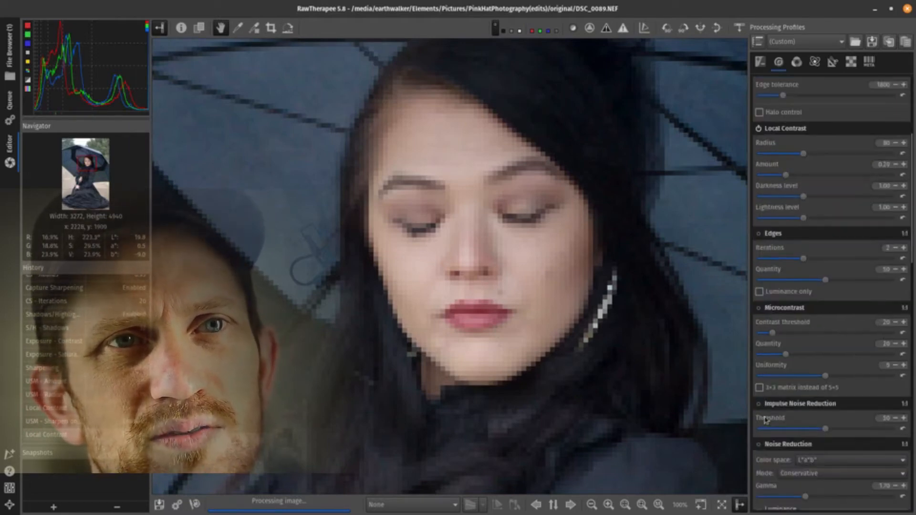
pyautogui.scroll(-4, 766, 413)
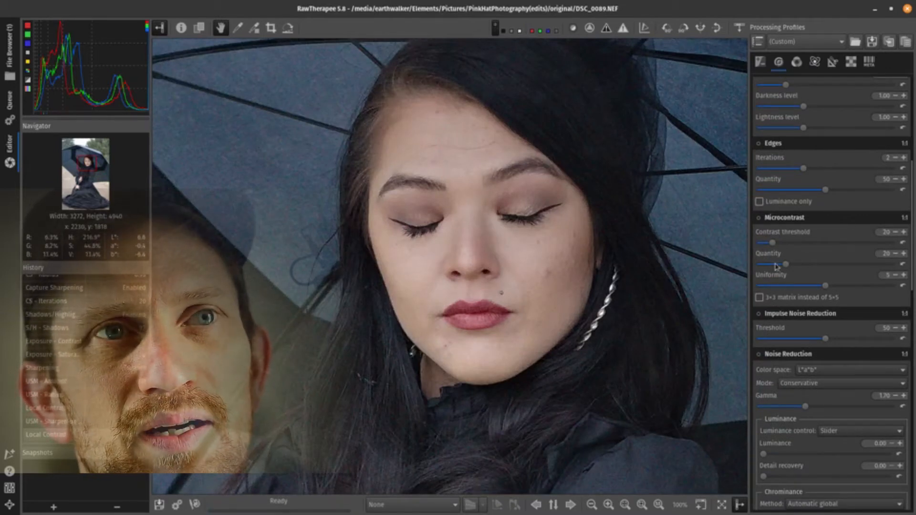
pyautogui.scroll(-5, 773, 389)
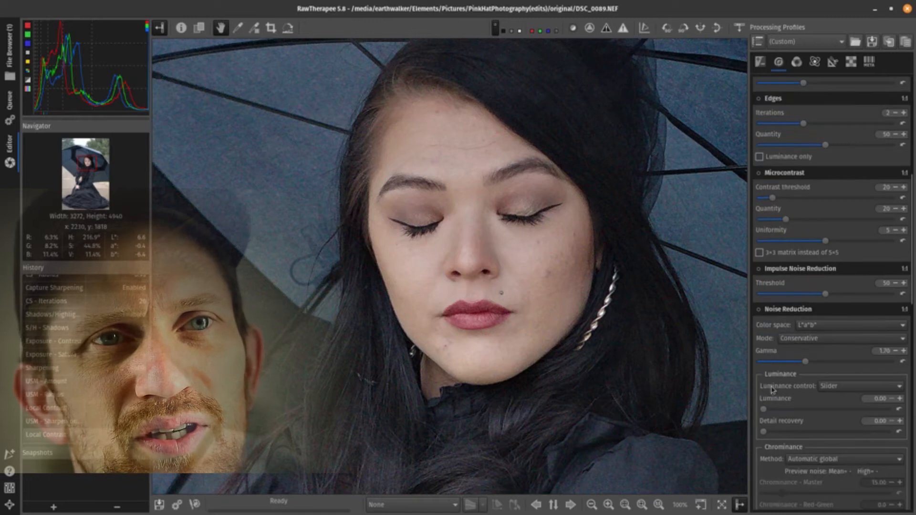
pyautogui.scroll(-2, 773, 389)
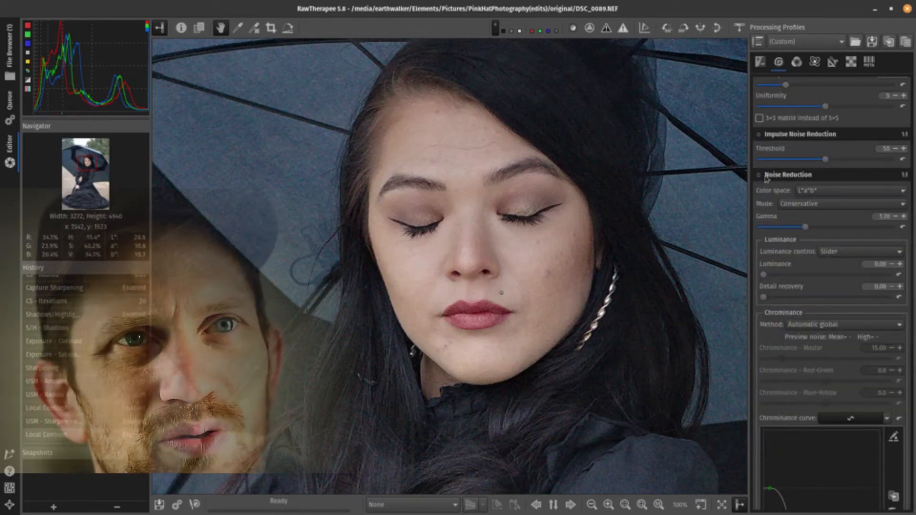
pyautogui.click(758, 175)
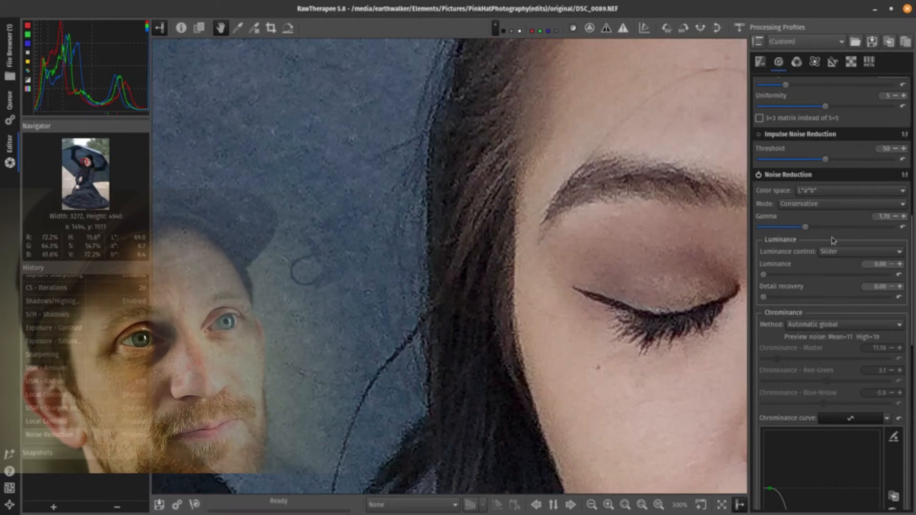
pyautogui.click(780, 276)
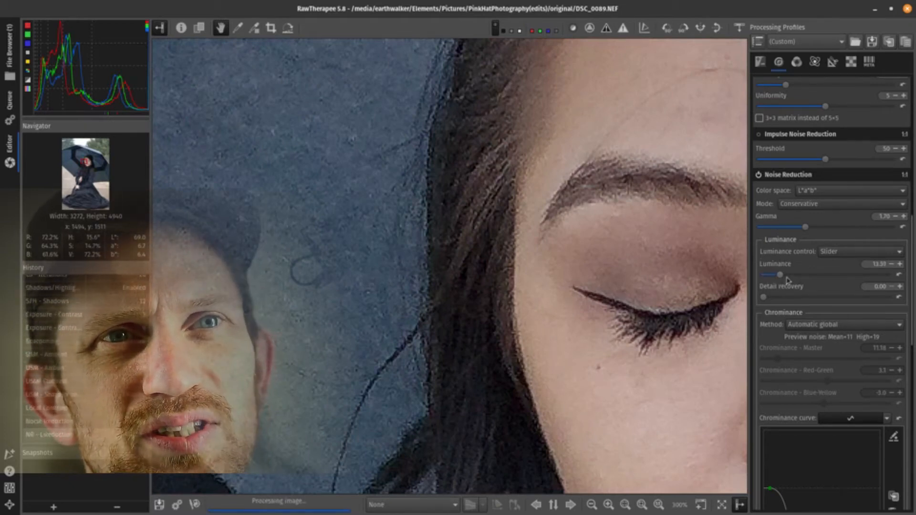
pyautogui.moveTo(793, 278); pyautogui.dragTo(814, 274)
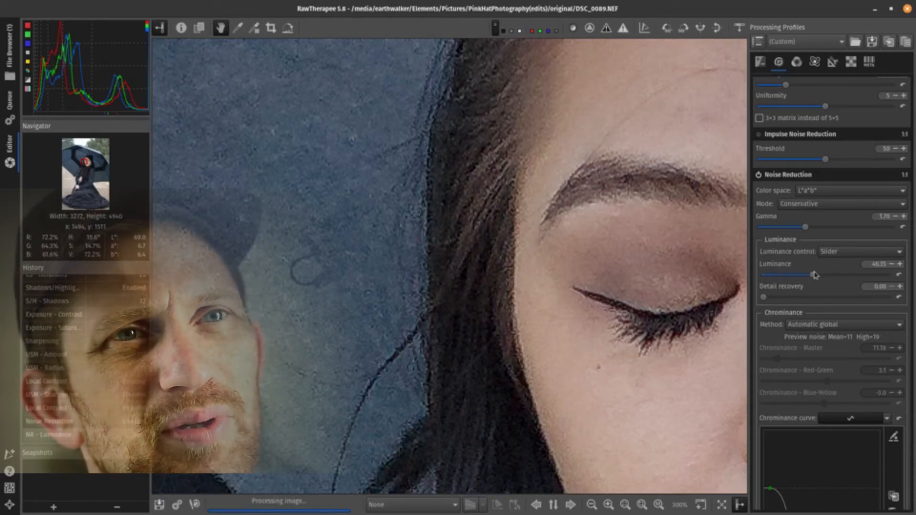
pyautogui.moveTo(763, 298); pyautogui.dragTo(801, 297)
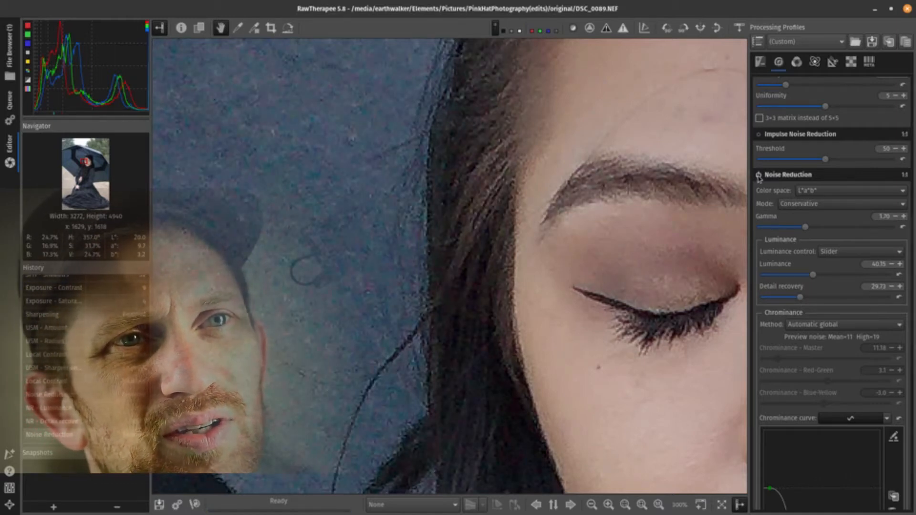
# - Turn Noise Reduction back on to compare its effect, and review the face and umbrella at 50% zoom
pyautogui.click(758, 175)
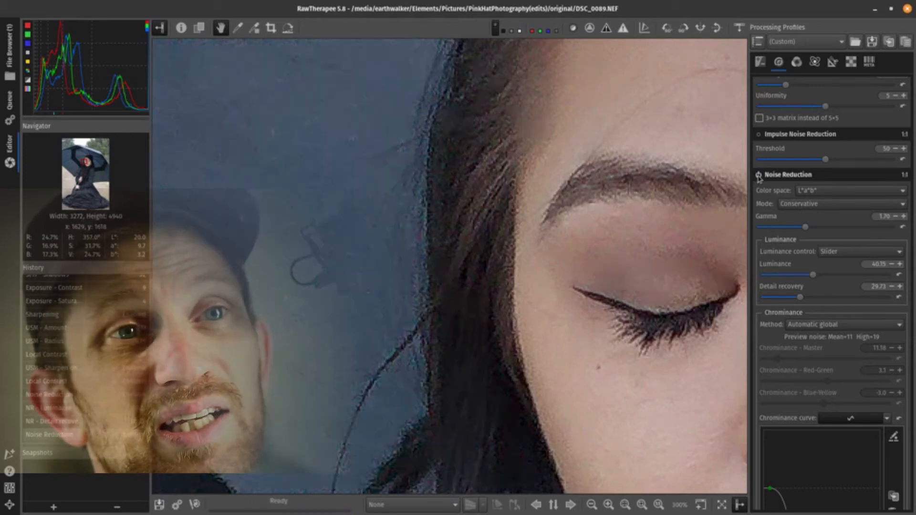
pyautogui.moveTo(427, 322)
pyautogui.mouseDown()
pyautogui.moveTo(396, 315)
pyautogui.moveTo(440, 333)
pyautogui.mouseUp()
pyautogui.scroll(-3, 440, 331)
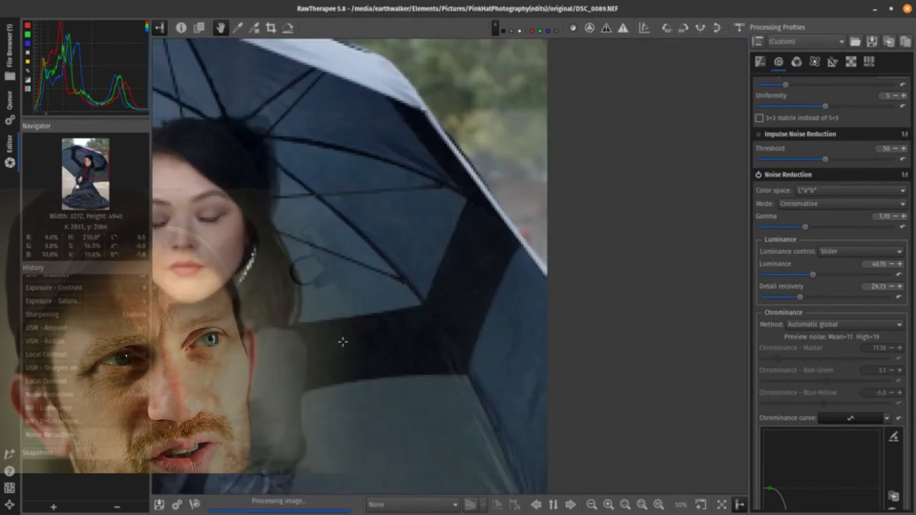
pyautogui.moveTo(317, 337); pyautogui.dragTo(359, 338)
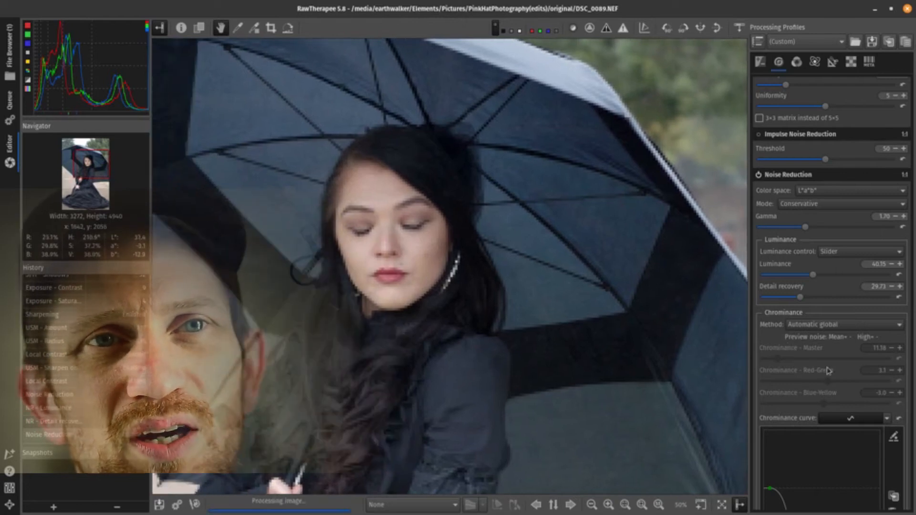
# - Enable Haze Removal with a strength of 36 and review its effect on the whole portrait
pyautogui.scroll(-3, 827, 371)
pyautogui.scroll(-5, 828, 372)
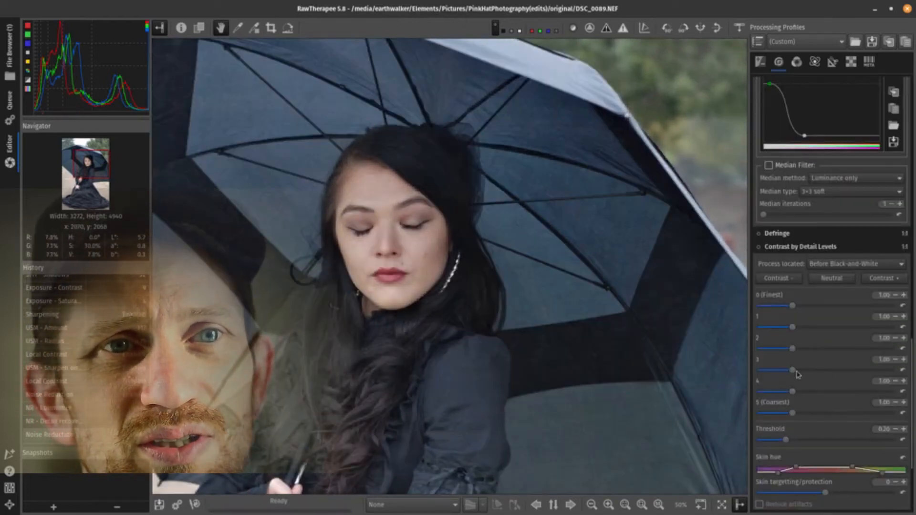
pyautogui.scroll(-3, 799, 365)
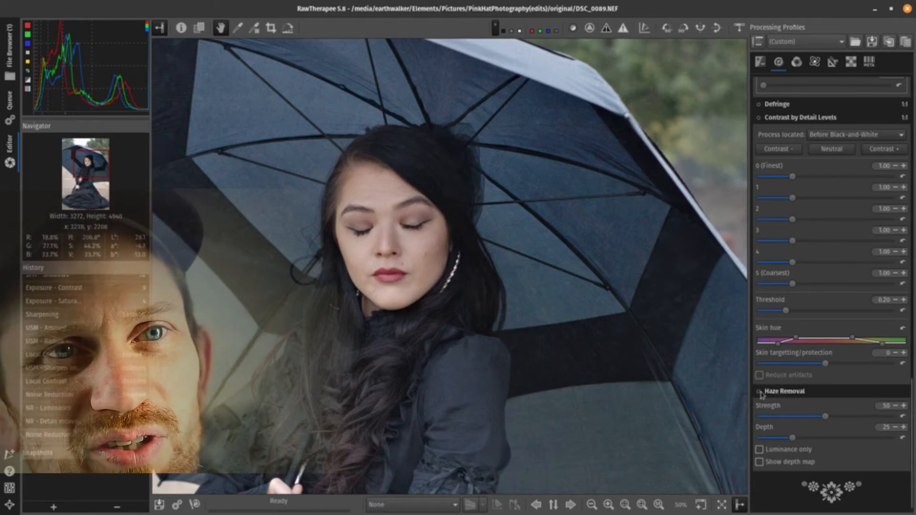
pyautogui.click(769, 396)
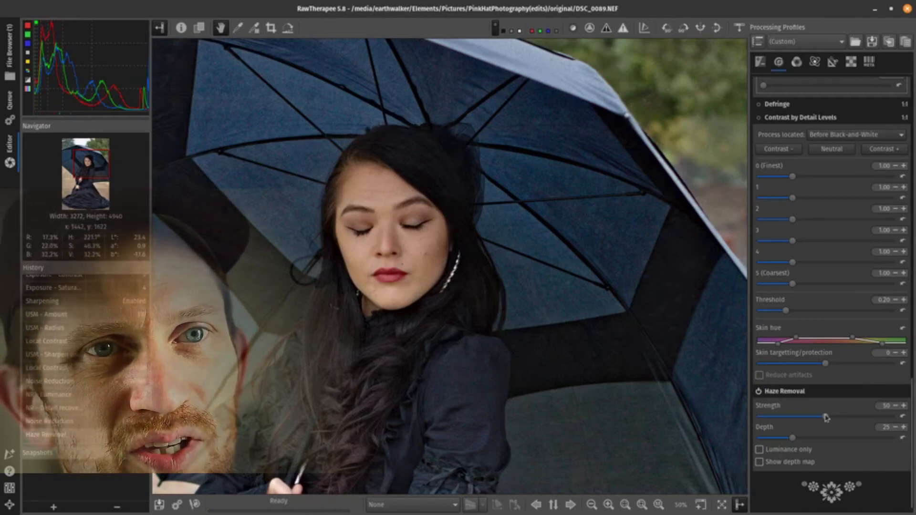
pyautogui.click(817, 419)
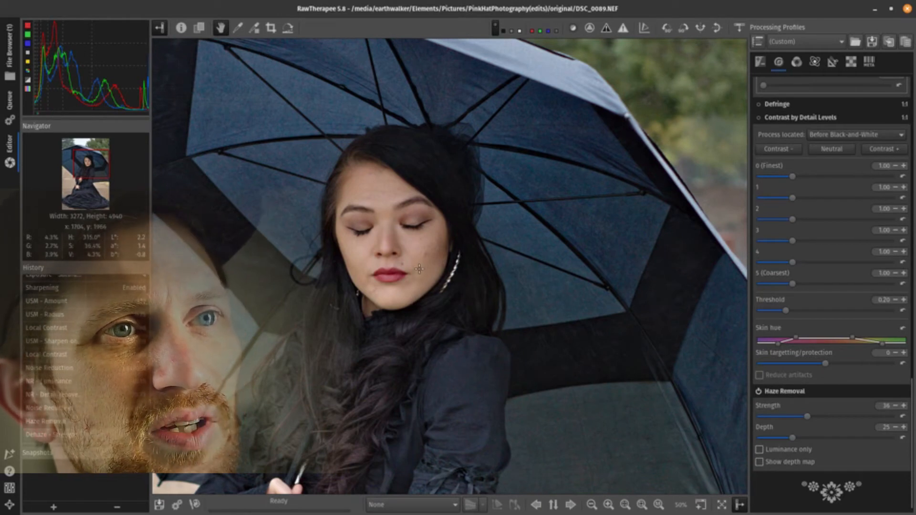
pyautogui.scroll(-3, 471, 320)
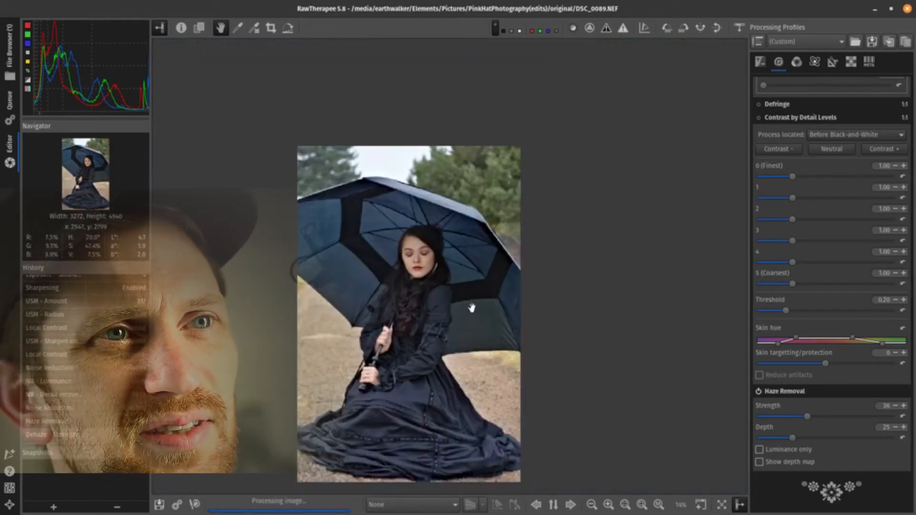
pyautogui.scroll(1, 460, 305)
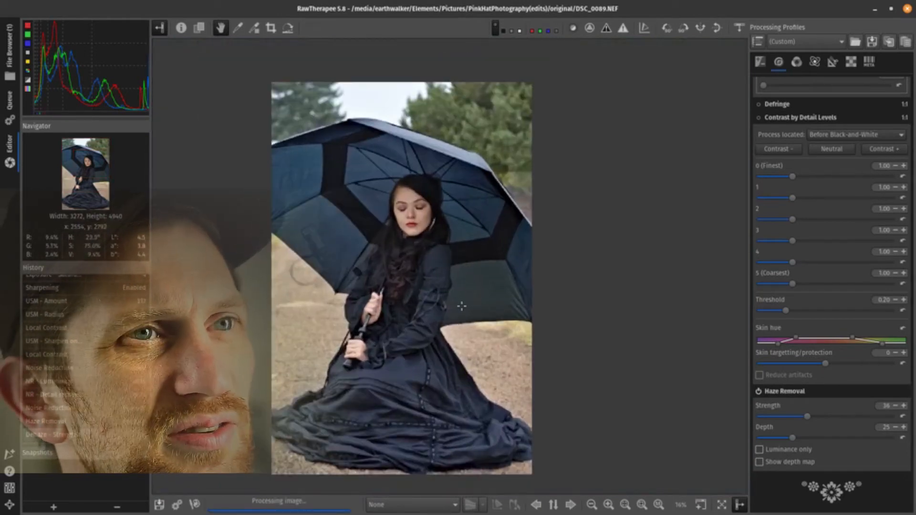
pyautogui.scroll(1, 461, 305)
pyautogui.scroll(-1, 461, 306)
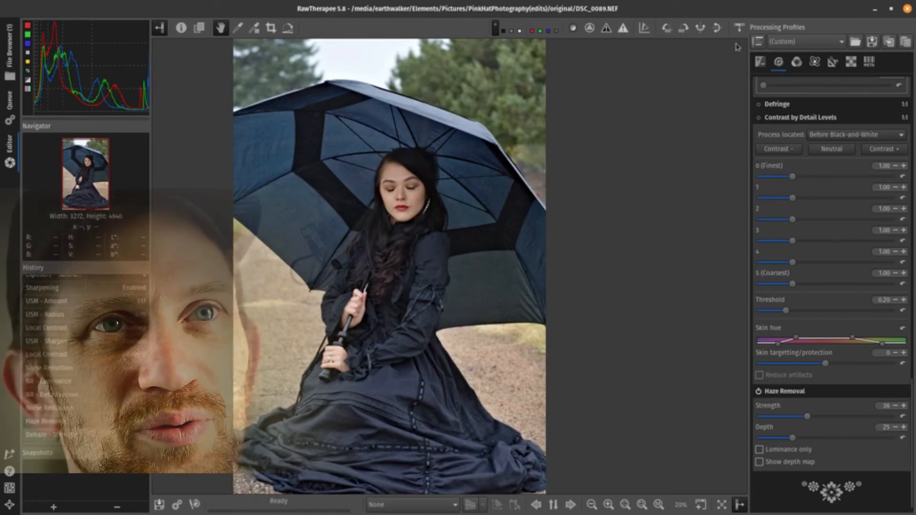
# - Enable Vibrance in the color settings and raise the linked pastel and saturated tones to 35
pyautogui.click(796, 63)
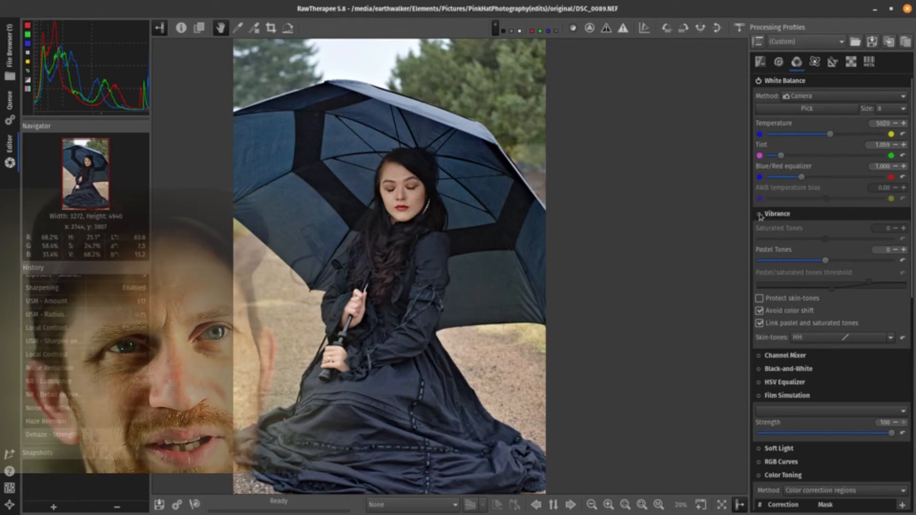
pyautogui.click(826, 261)
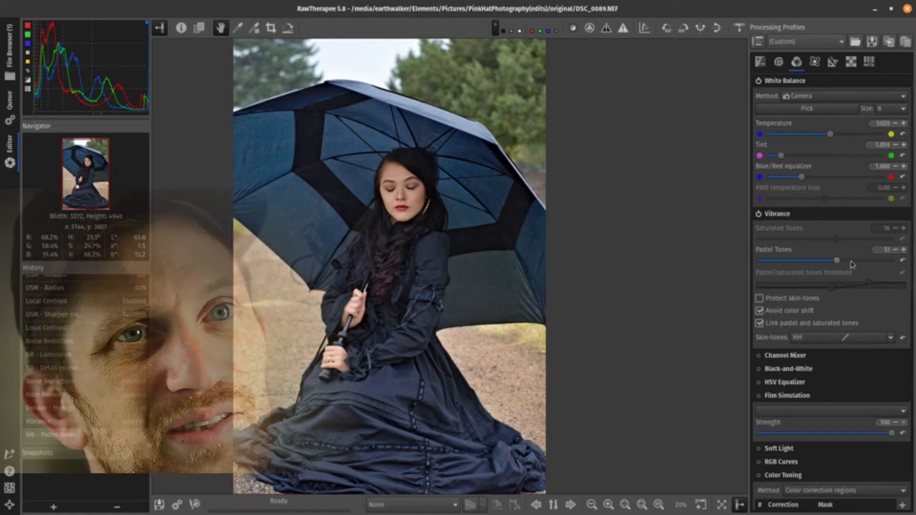
pyautogui.click(851, 260)
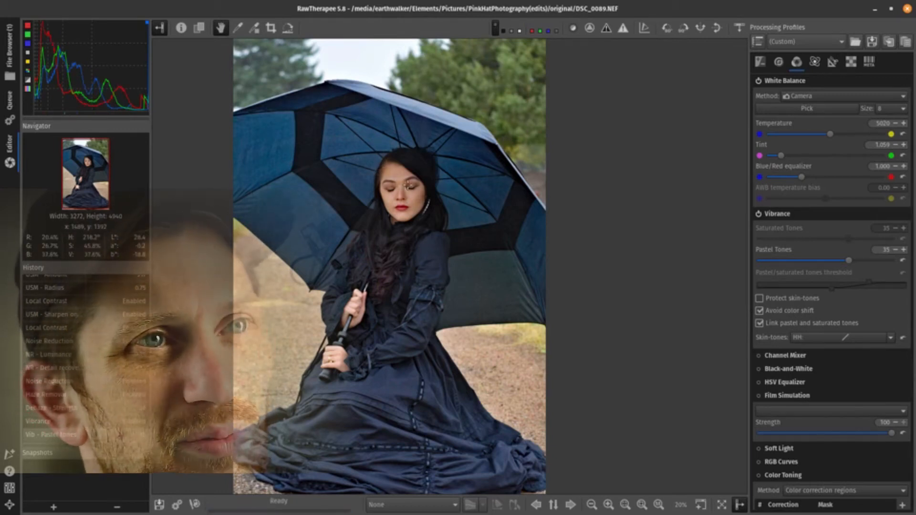
# - Try Vibrance's Protect skin-tones option on the woman's face at 33% zoom and turn it back off
pyautogui.scroll(2, 409, 199)
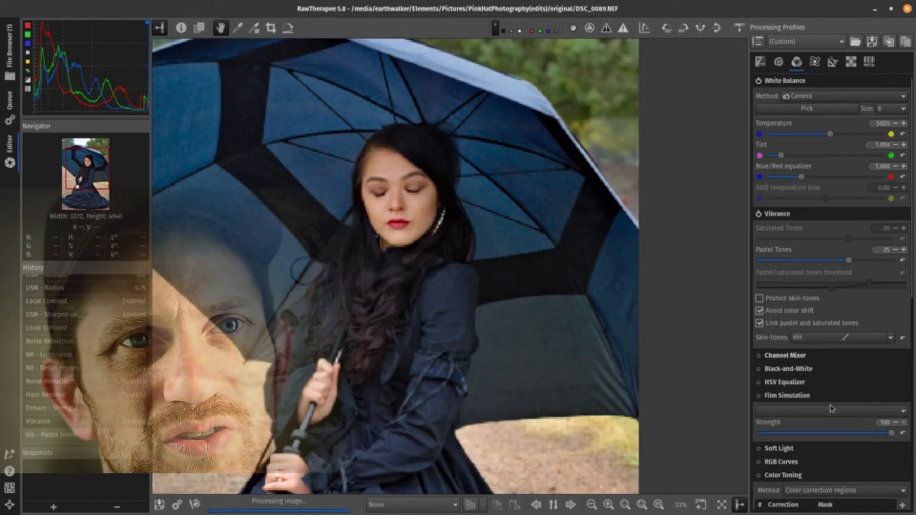
pyautogui.scroll(-3, 802, 366)
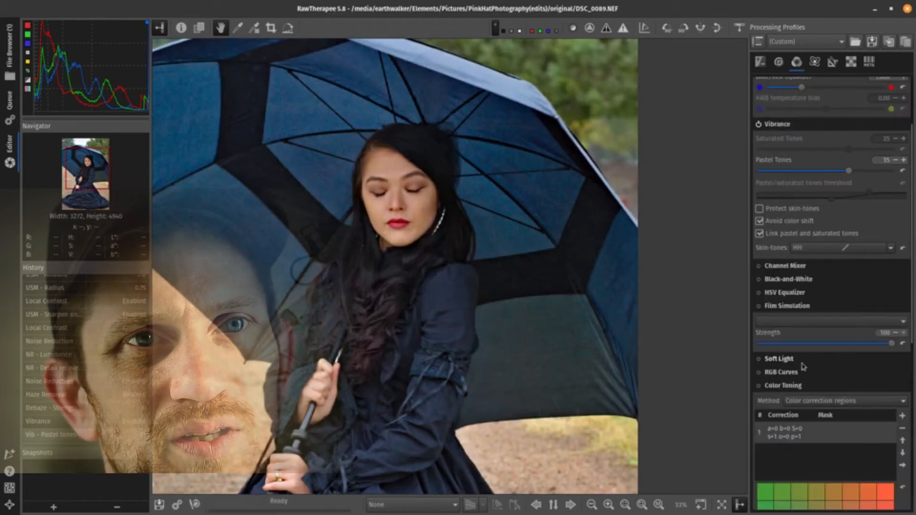
pyautogui.click(760, 209)
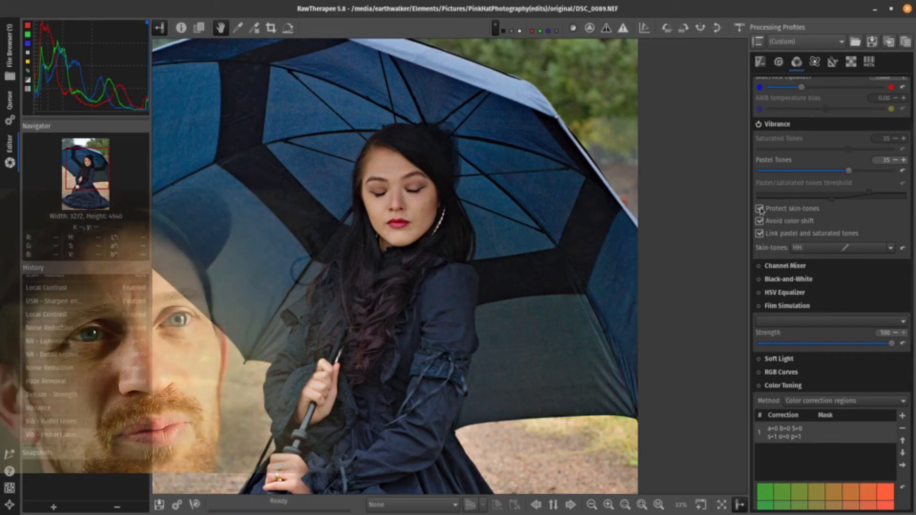
pyautogui.click(759, 209)
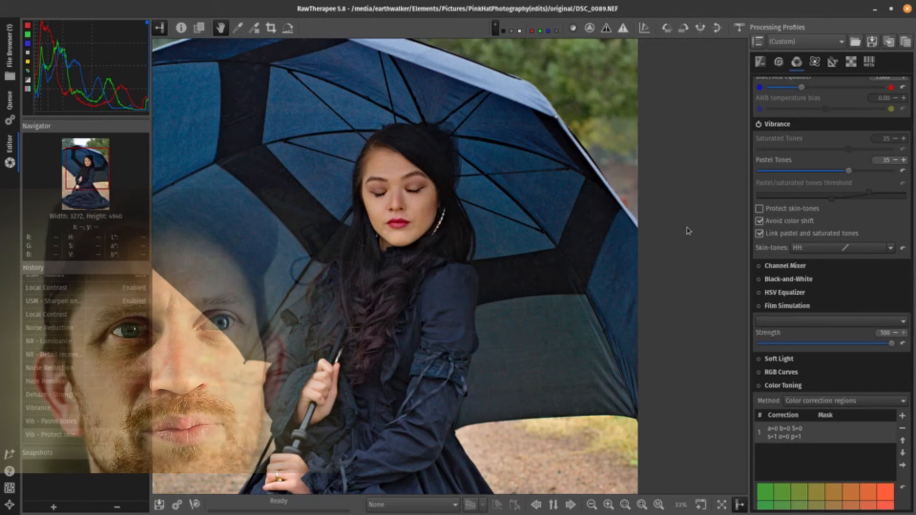
pyautogui.scroll(-5, 790, 334)
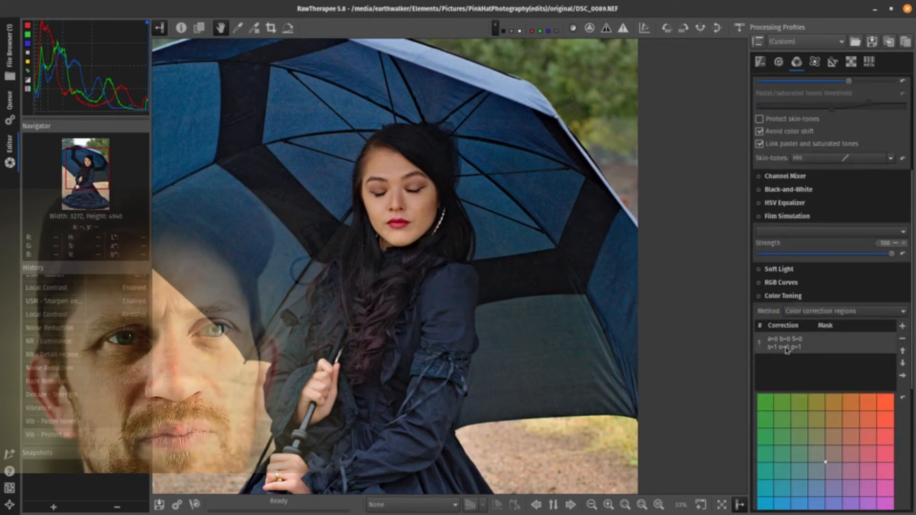
pyautogui.scroll(-4, 786, 350)
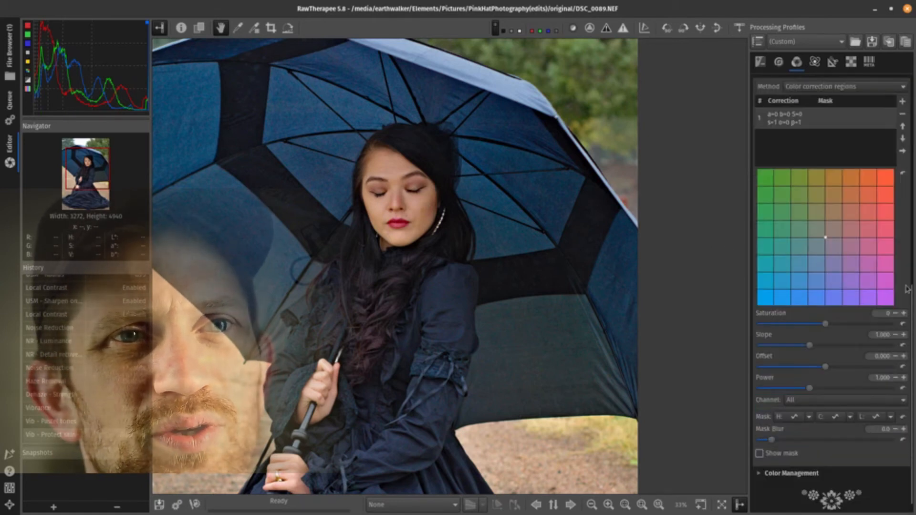
pyautogui.scroll(-2, 444, 246)
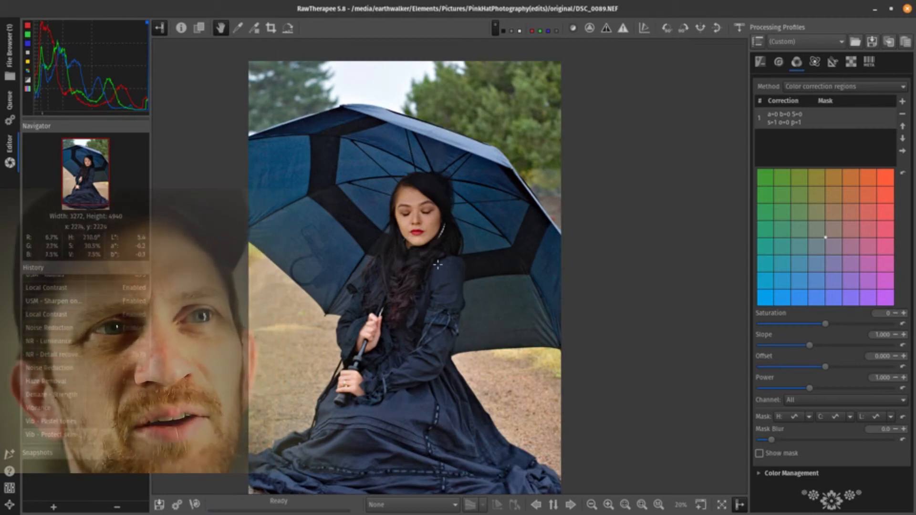
pyautogui.click(814, 61)
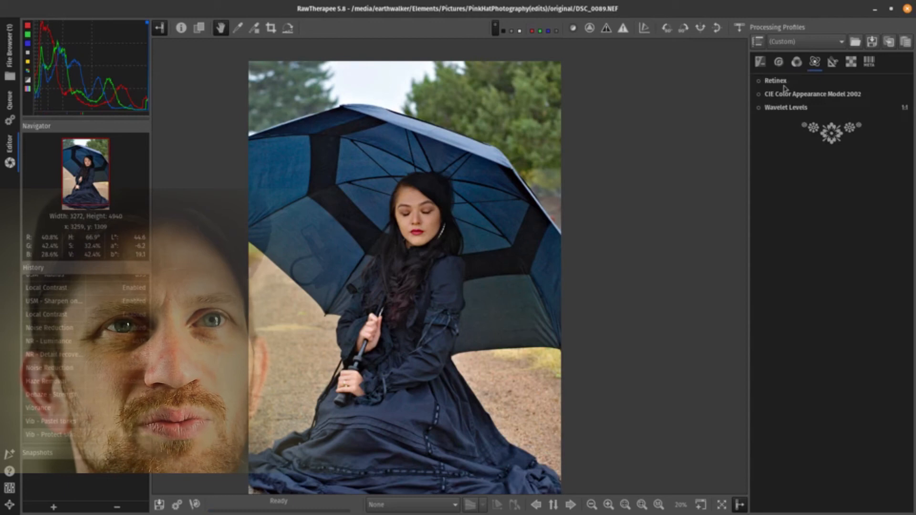
# - Set the raw Capture Sharpening radius to 0.63 and check the woman's face at 50% zoom
pyautogui.click(852, 61)
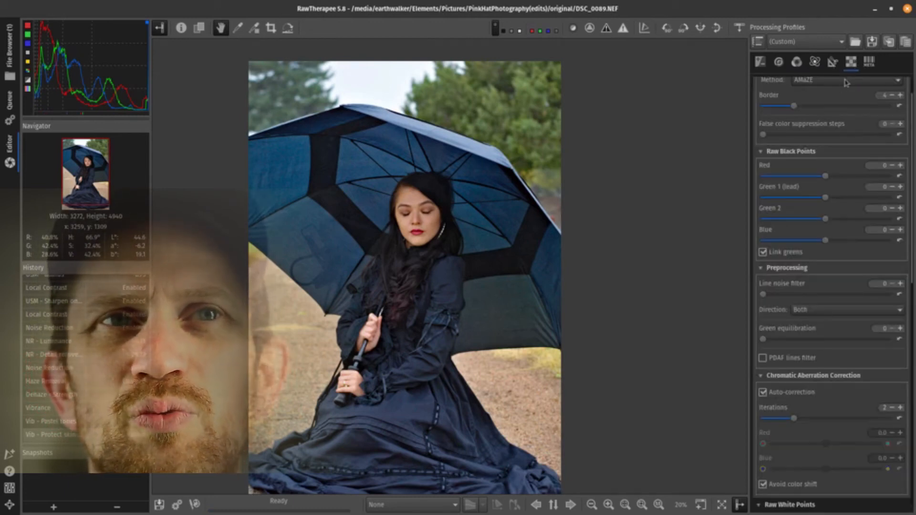
pyautogui.scroll(-10, 824, 355)
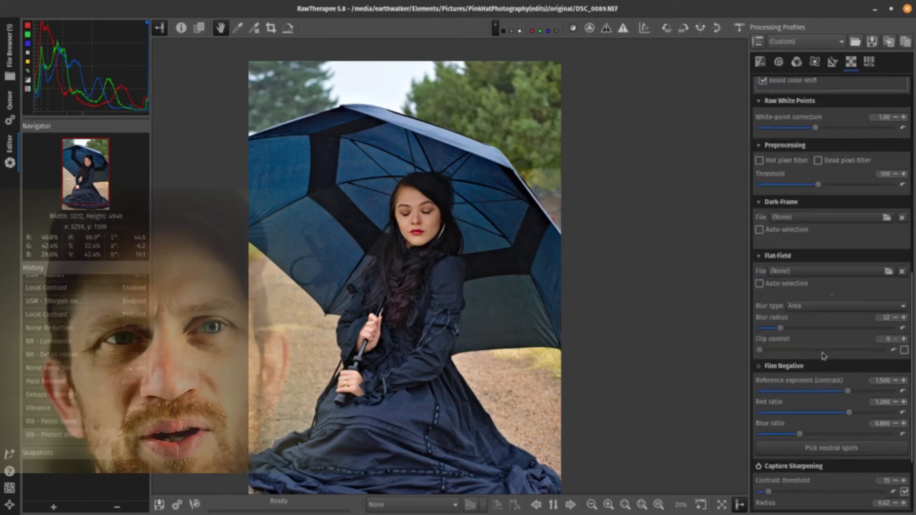
pyautogui.scroll(-4, 822, 355)
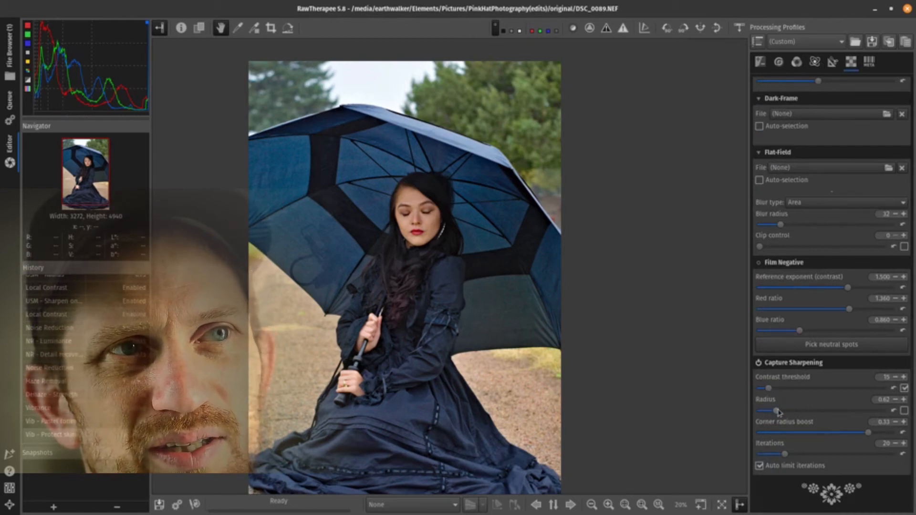
pyautogui.scroll(1, 783, 413)
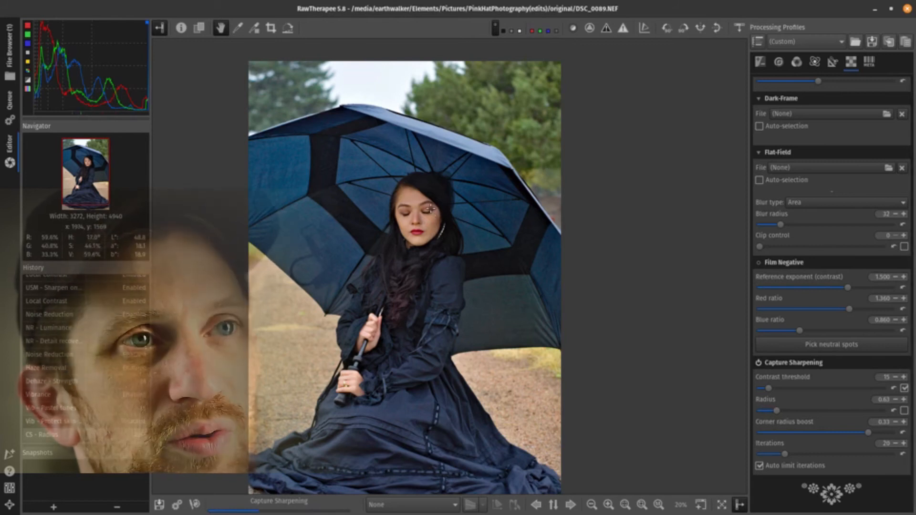
pyautogui.scroll(3, 431, 208)
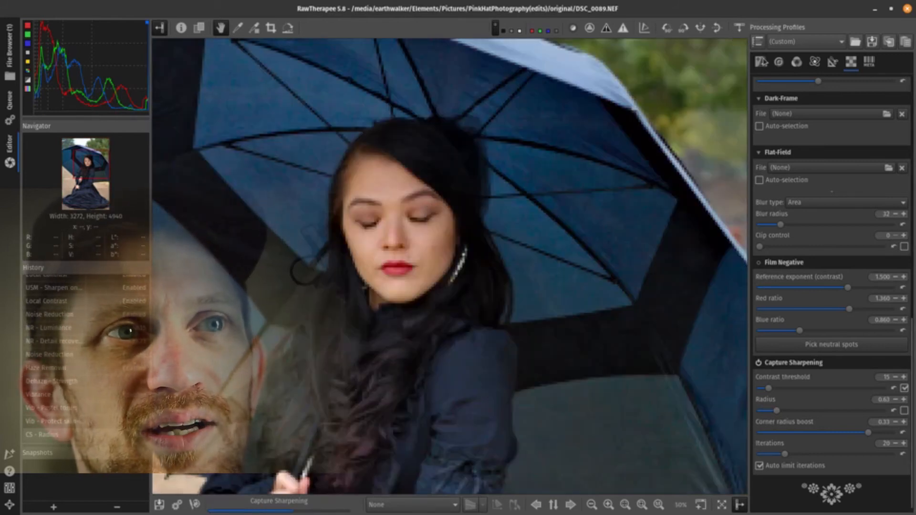
# - Save the edited portrait as an image file named PinkHatBlueDressPhoto
pyautogui.click(761, 62)
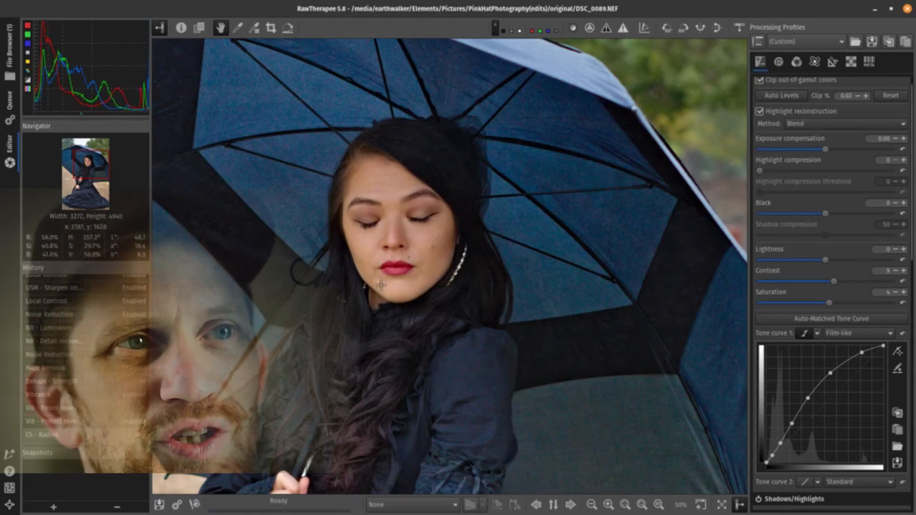
pyautogui.scroll(-3, 381, 285)
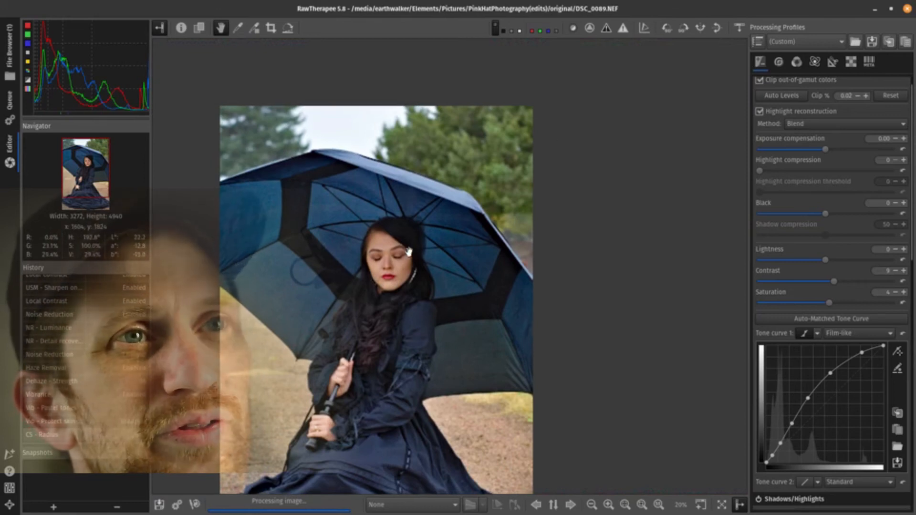
pyautogui.moveTo(437, 223); pyautogui.dragTo(461, 200)
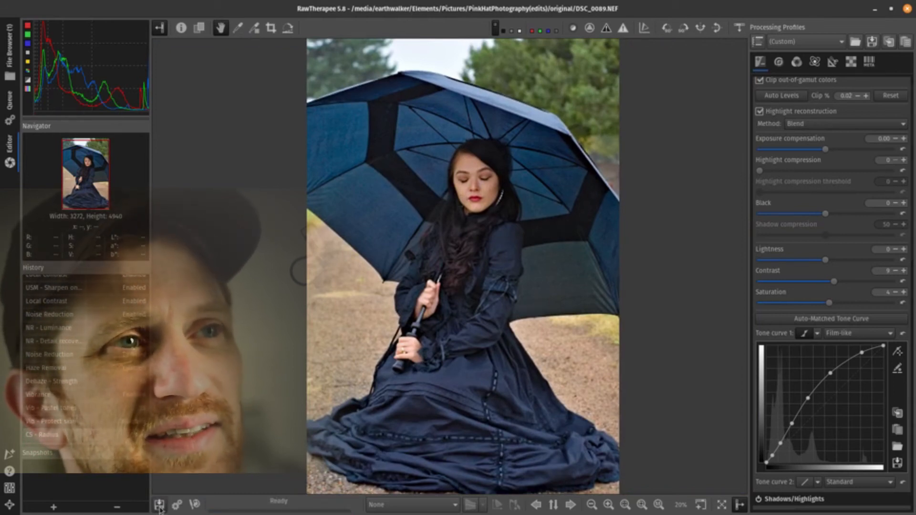
pyautogui.click(159, 505)
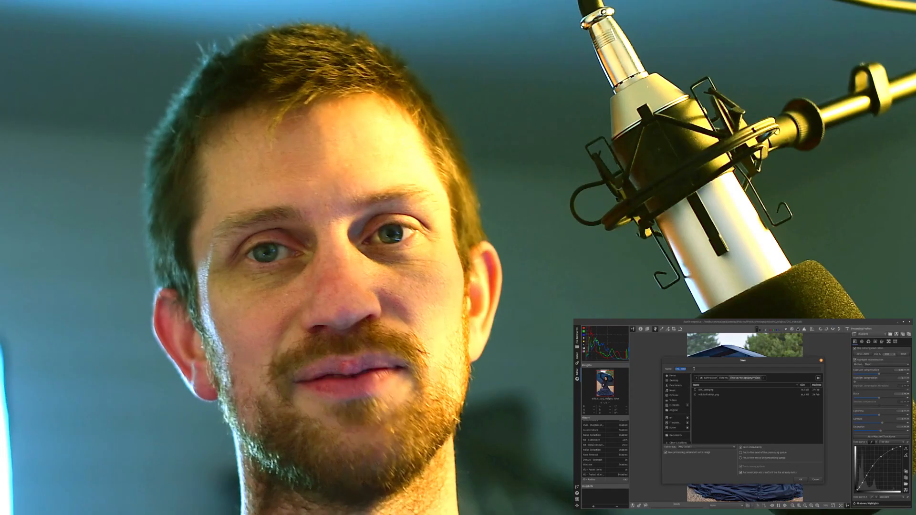
pyautogui.write('PinkHatBlueDressPhoto')
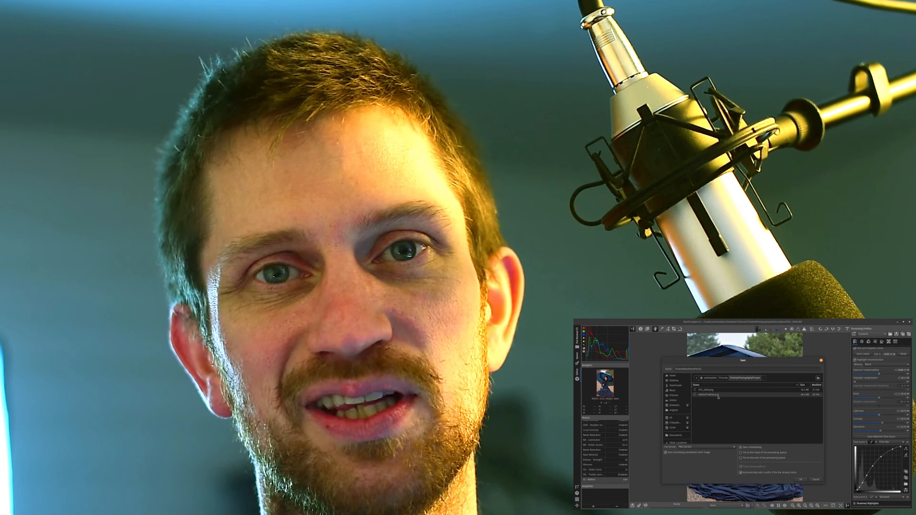
pyautogui.click(800, 479)
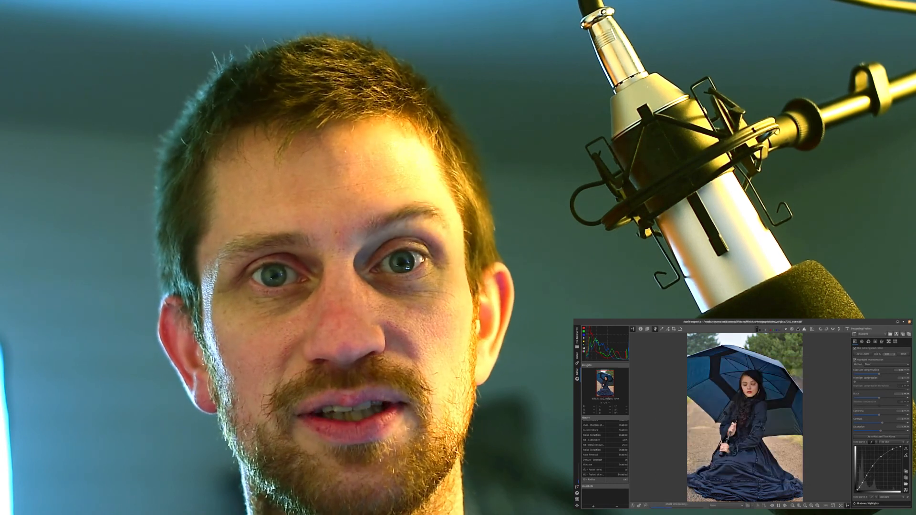